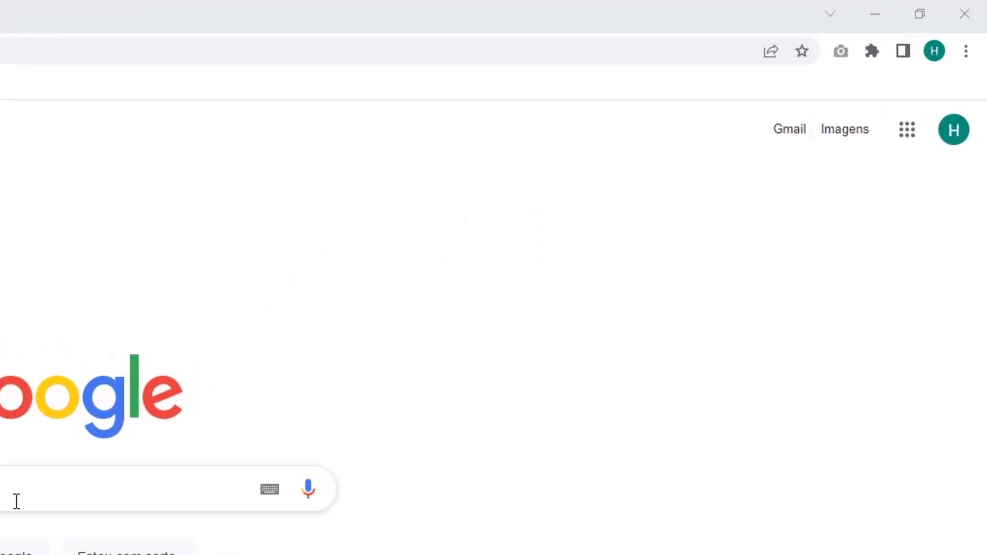
# Remove cookies, other site data and cached images and files from the last hour in Chrome, excluding the browsing history
pyautogui.click(966, 54)
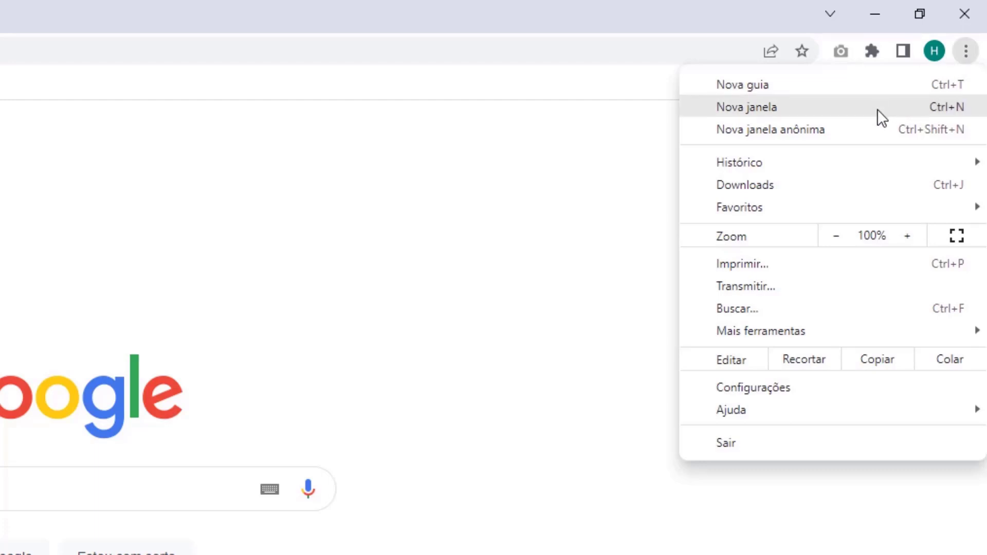
pyautogui.moveTo(753, 335)
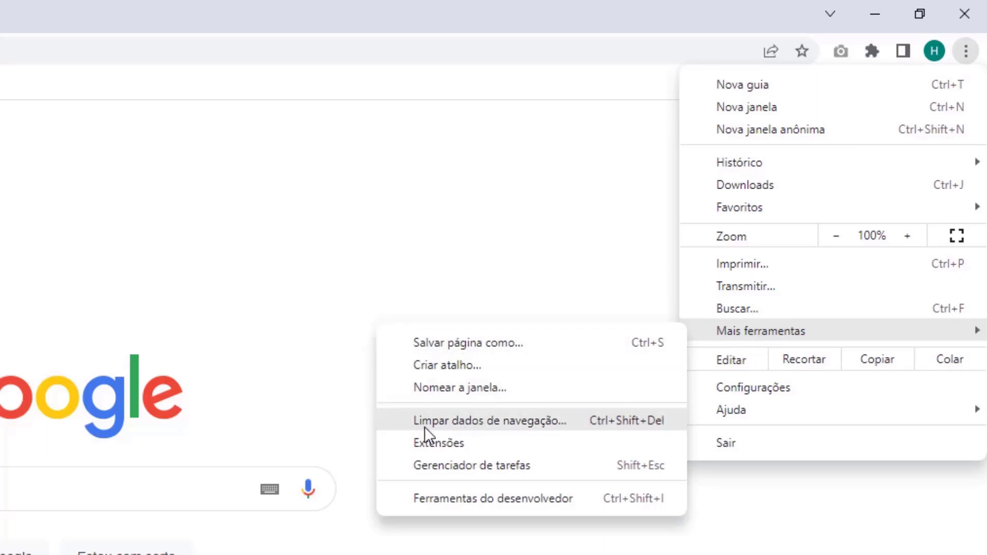
pyautogui.click(480, 425)
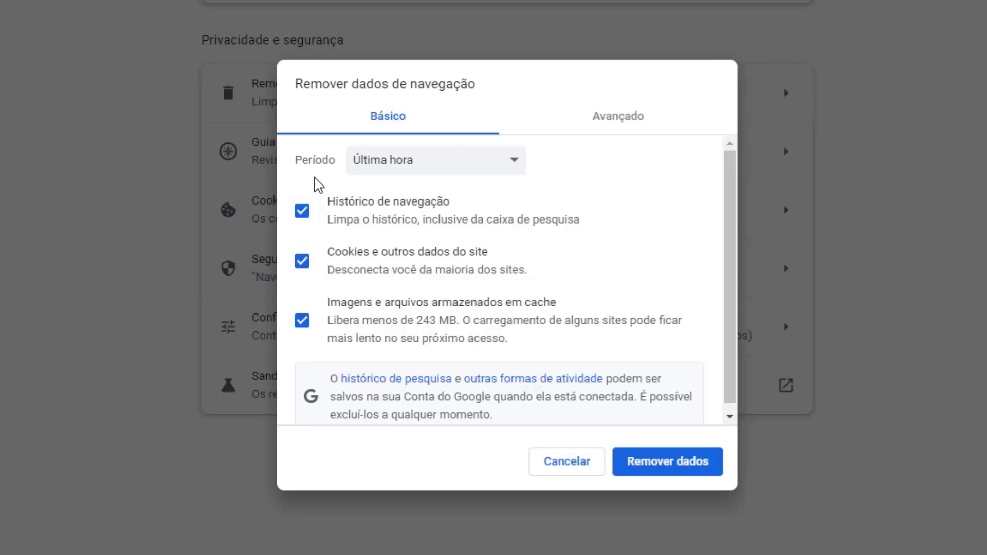
pyautogui.click(392, 178)
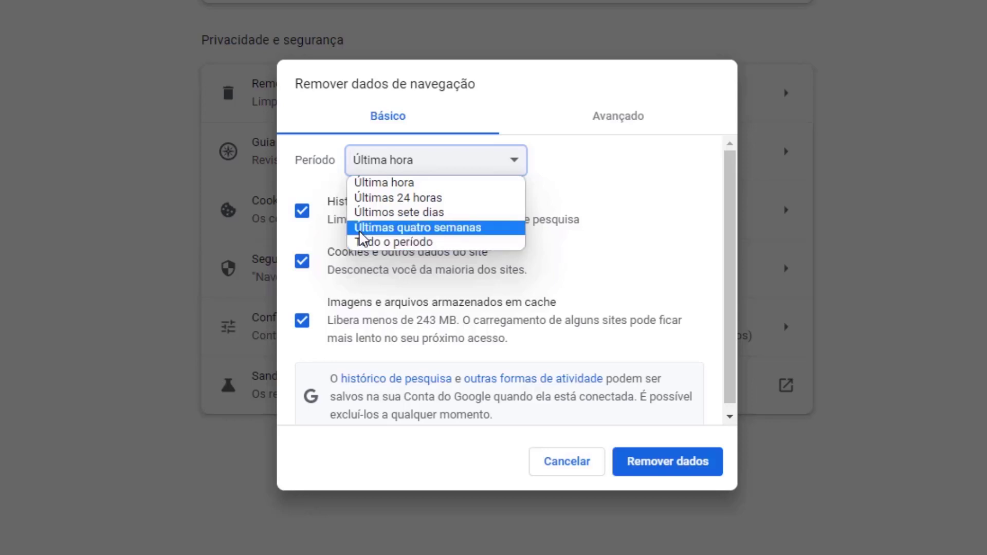
pyautogui.click(362, 187)
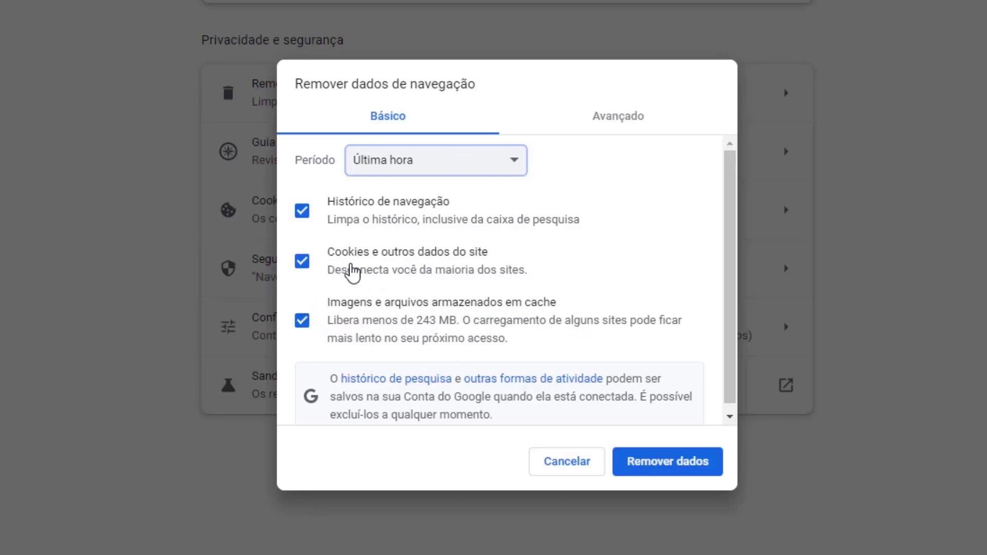
pyautogui.click(303, 219)
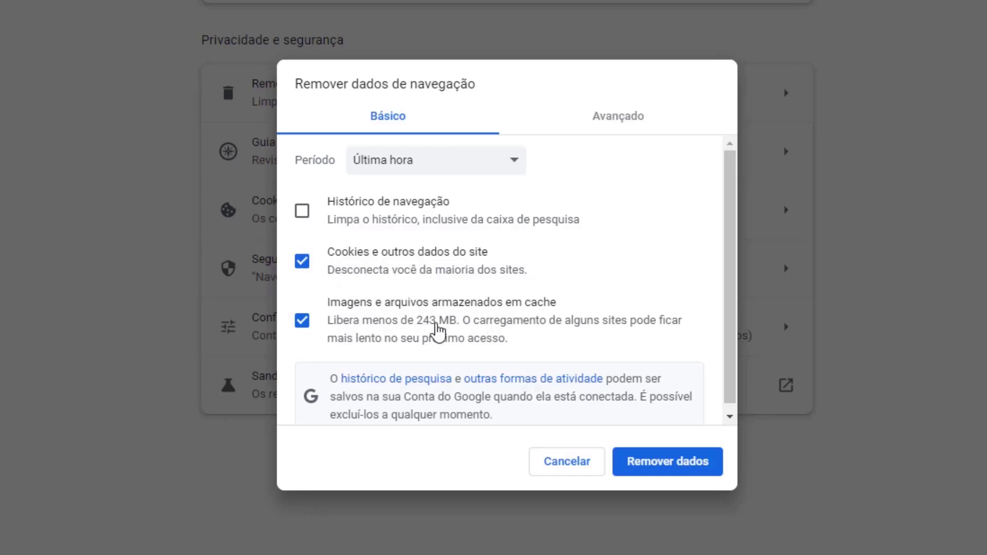
pyautogui.click(664, 468)
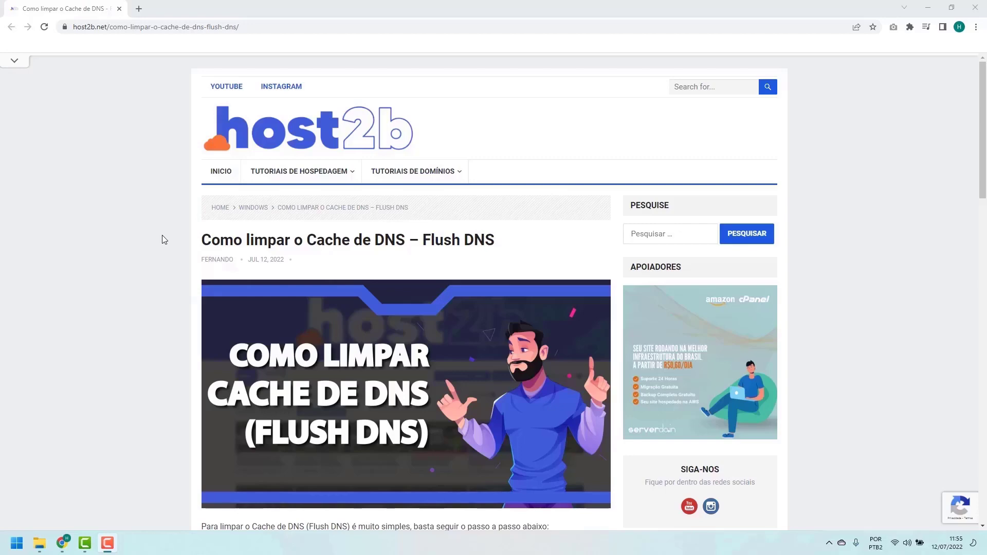
# Search Windows for "cmd" and run Prompt de Comando as administrator
pyautogui.scroll(-3, 165, 234)
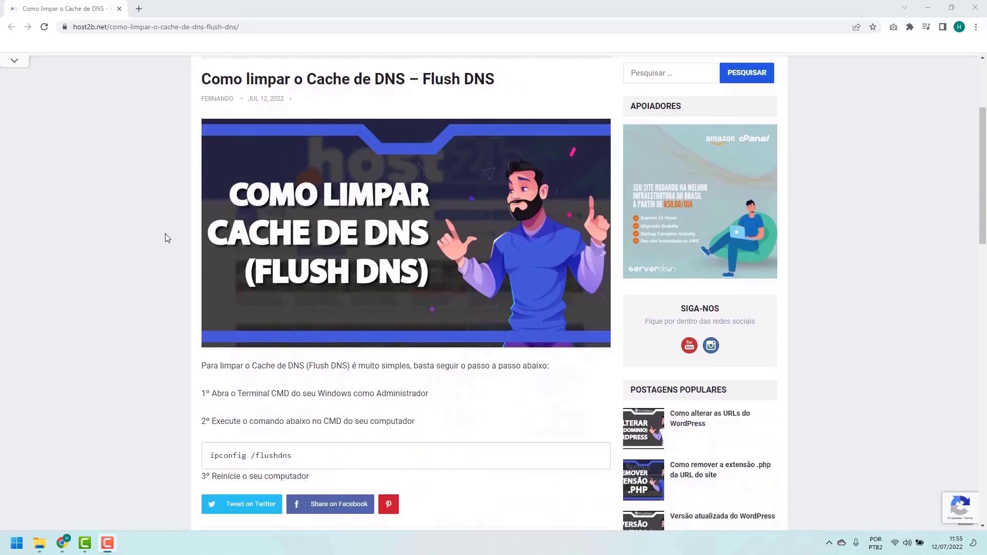
pyautogui.scroll(-3, 165, 238)
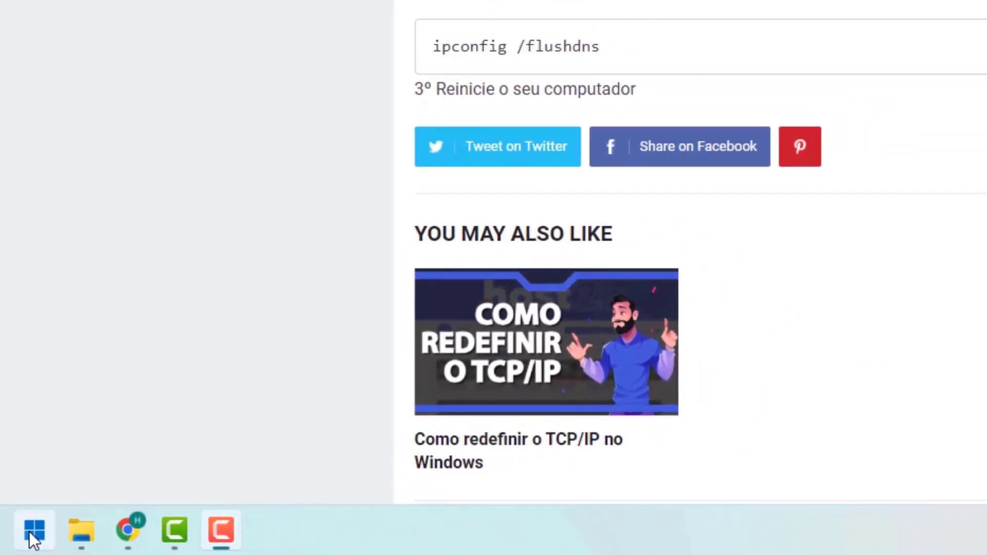
pyautogui.click(41, 527)
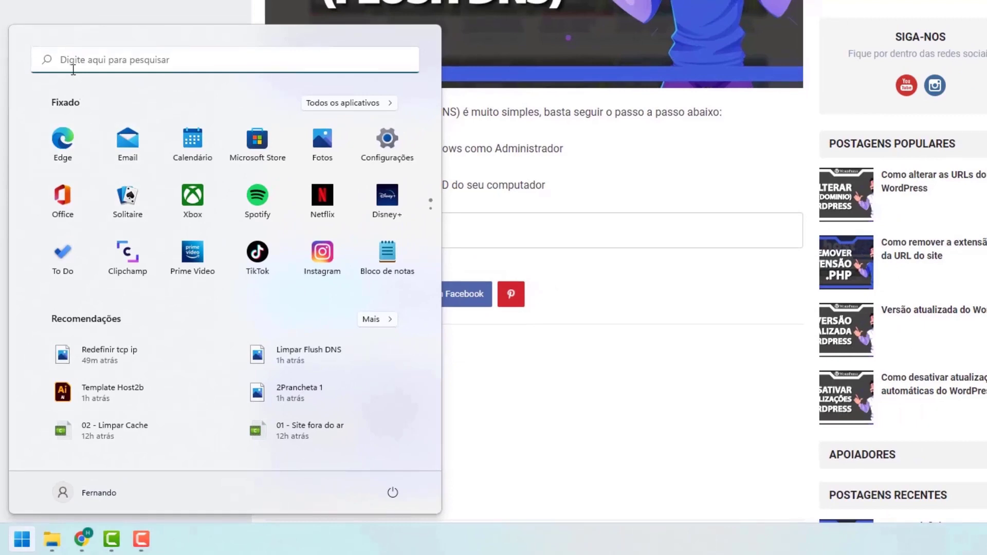
pyautogui.click(76, 61)
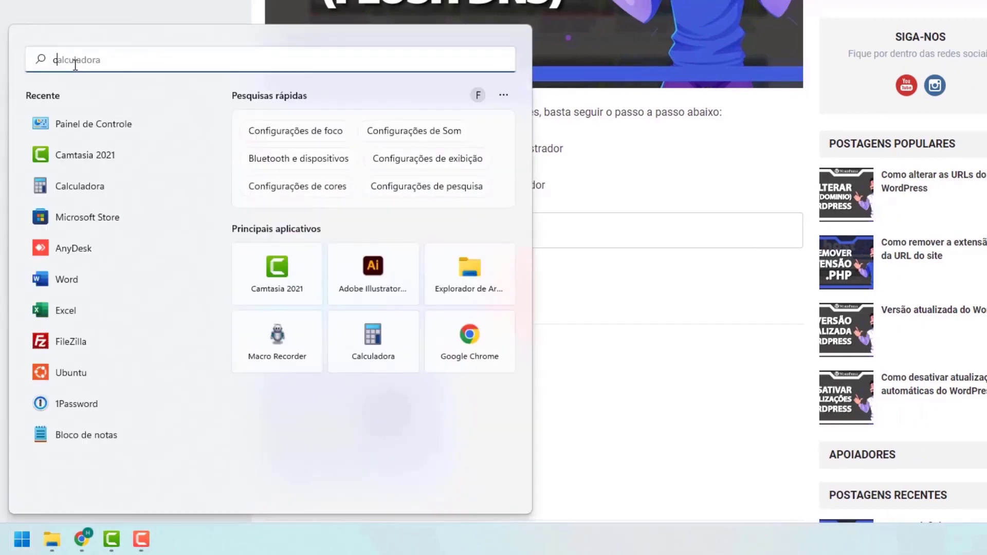
pyautogui.write('cmd')
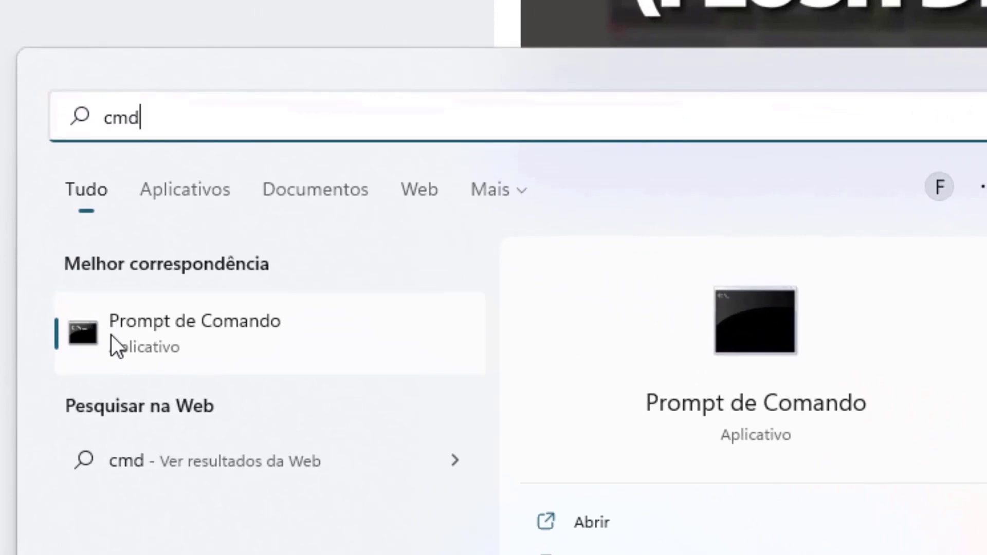
pyautogui.rightClick(156, 335)
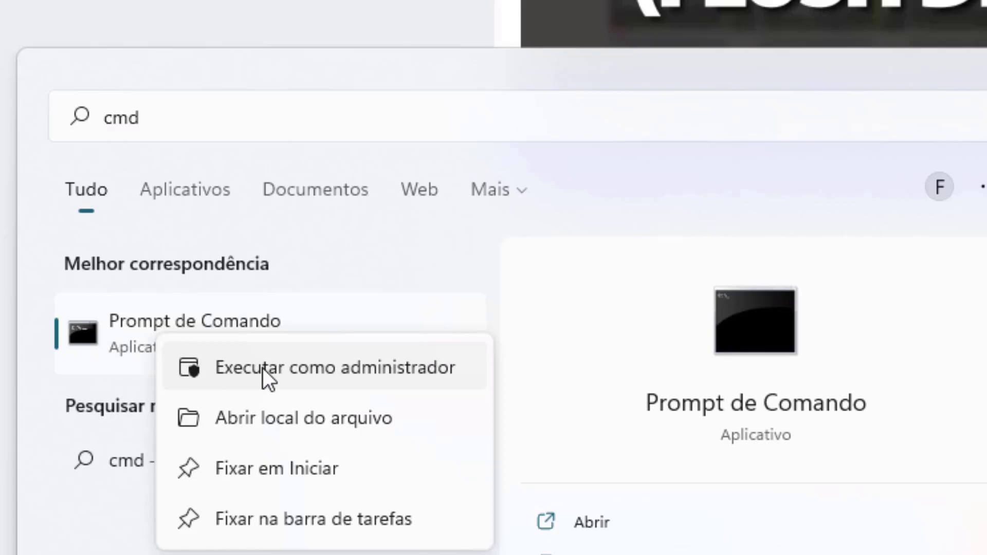
pyautogui.click(263, 369)
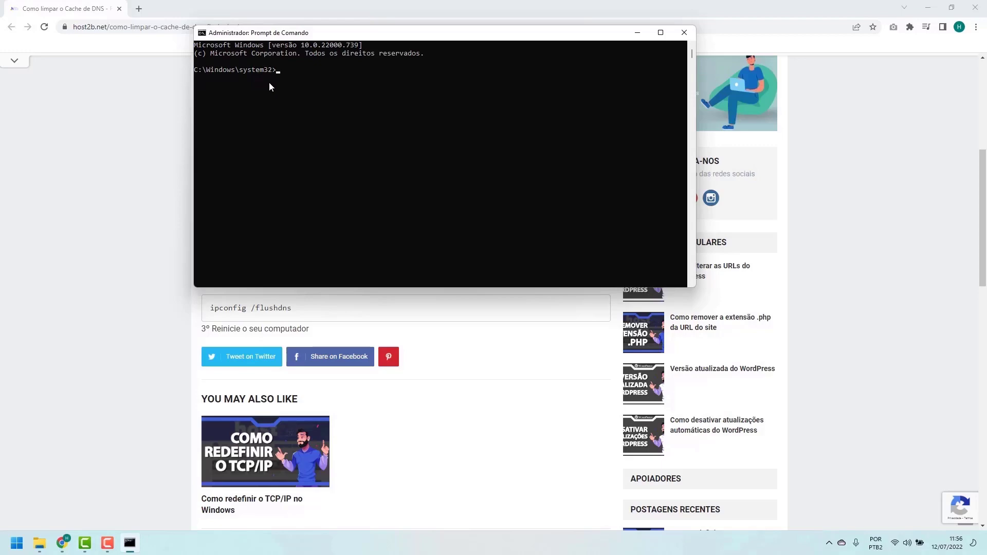
# Flush the DNS cache by running "ipconfig /flushdns" in the administrator command prompt
pyautogui.click(181, 310)
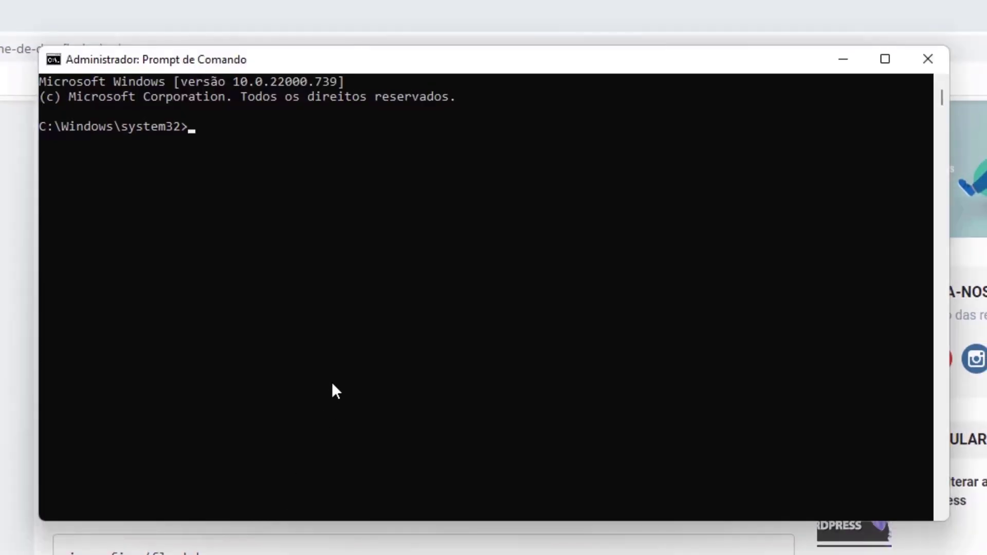
pyautogui.click(332, 381)
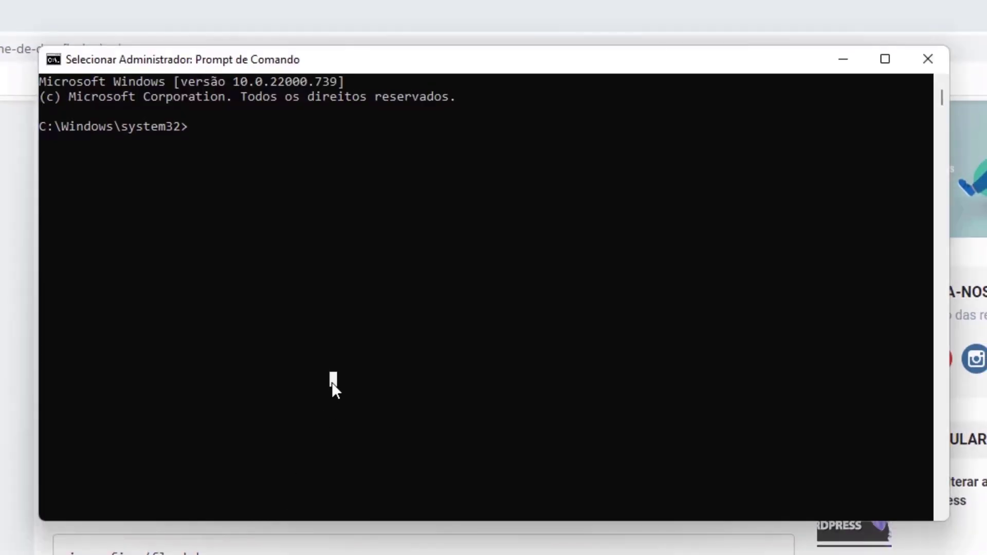
pyautogui.write('ipco')
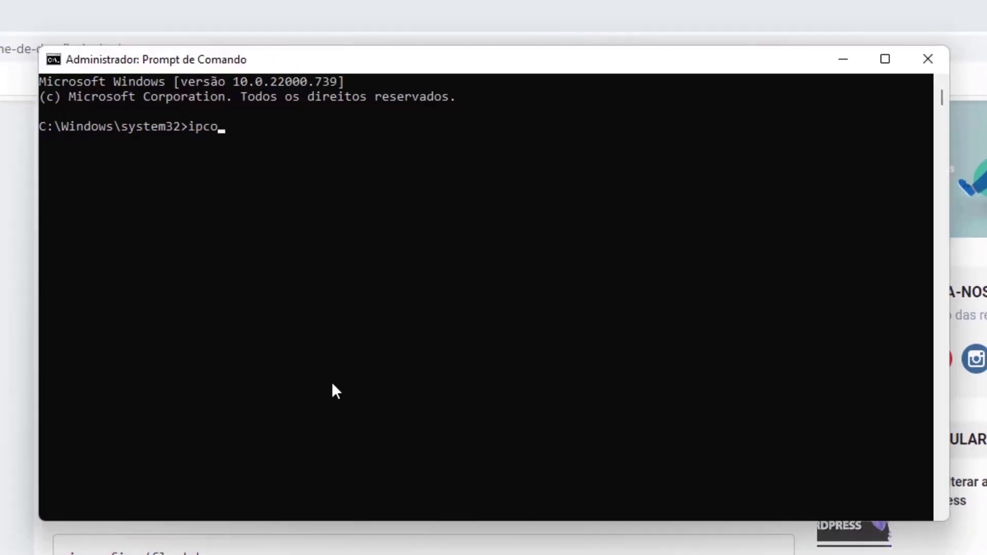
pyautogui.write('nfig /flush')
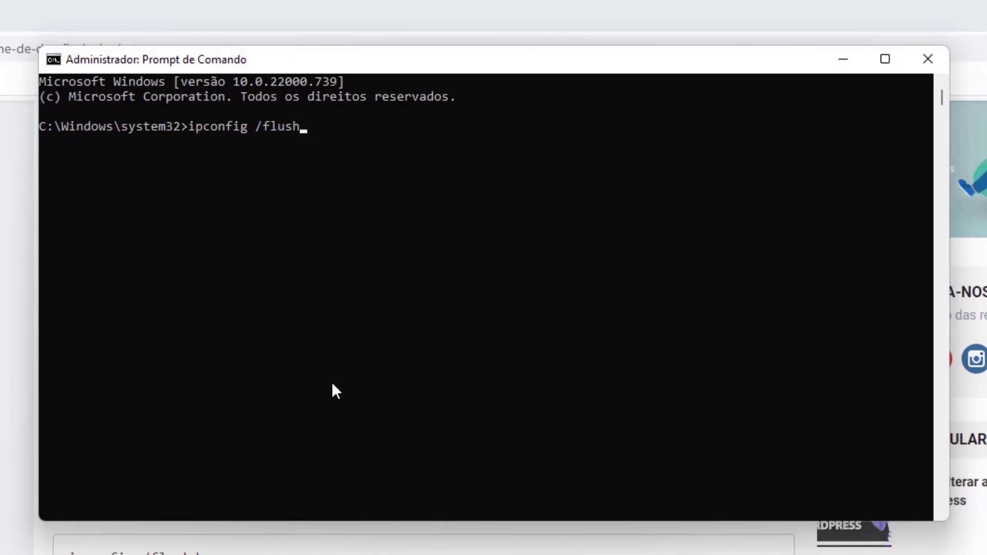
pyautogui.write('dns')
pyautogui.press('Return')
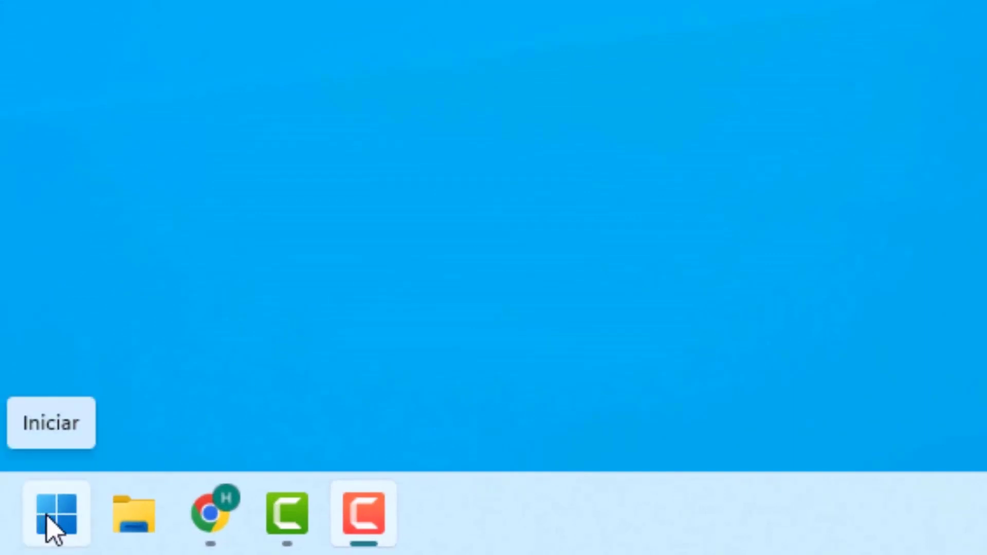
# Search Windows for "painel de controle", launch Painel de Controle and open Central de Rede e Compartilhamento
pyautogui.click(54, 530)
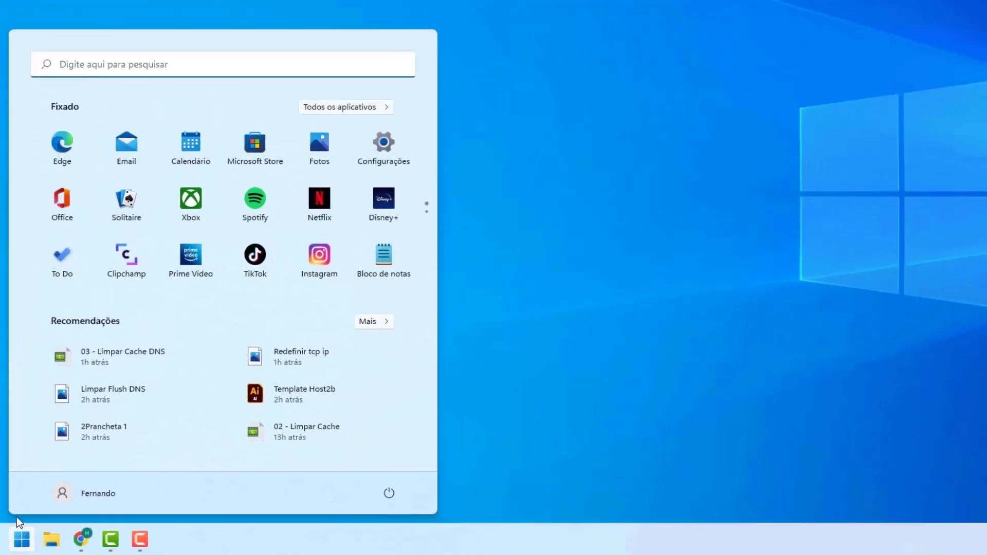
pyautogui.click(90, 68)
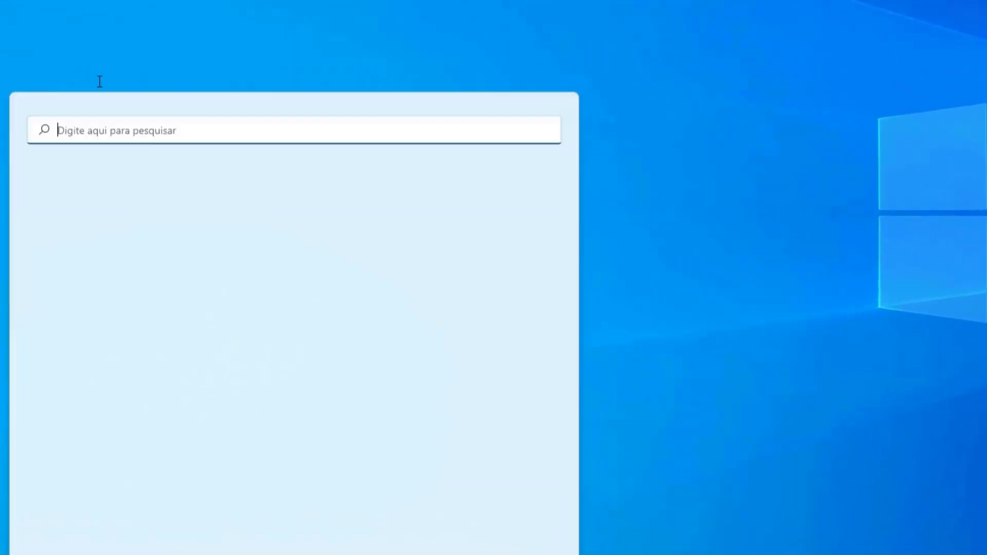
pyautogui.write('pa')
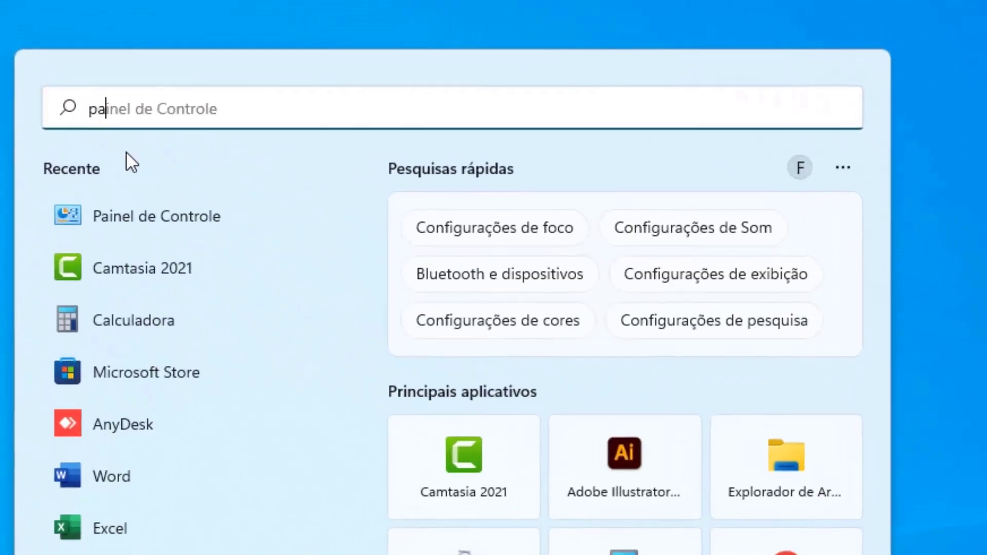
pyautogui.write('inel de controle')
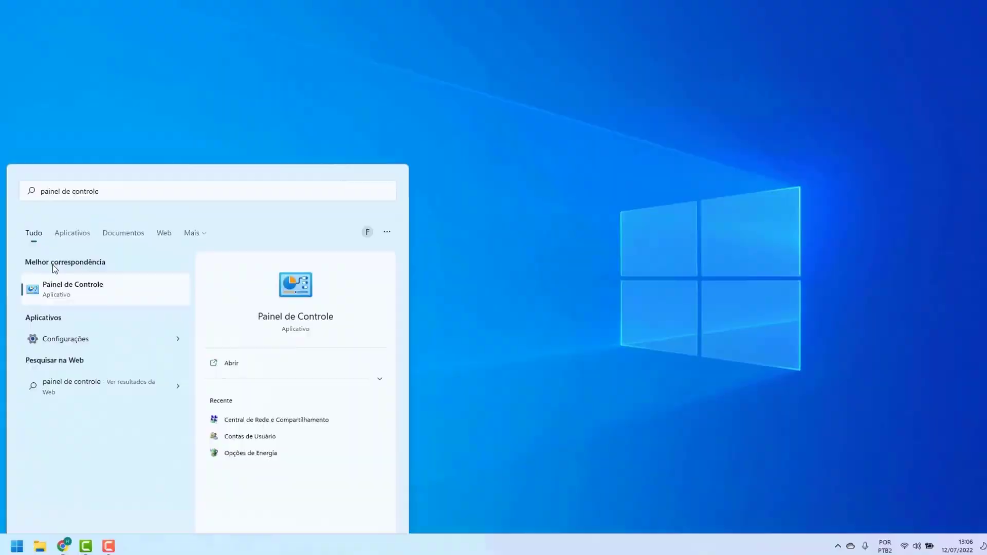
pyautogui.click(115, 297)
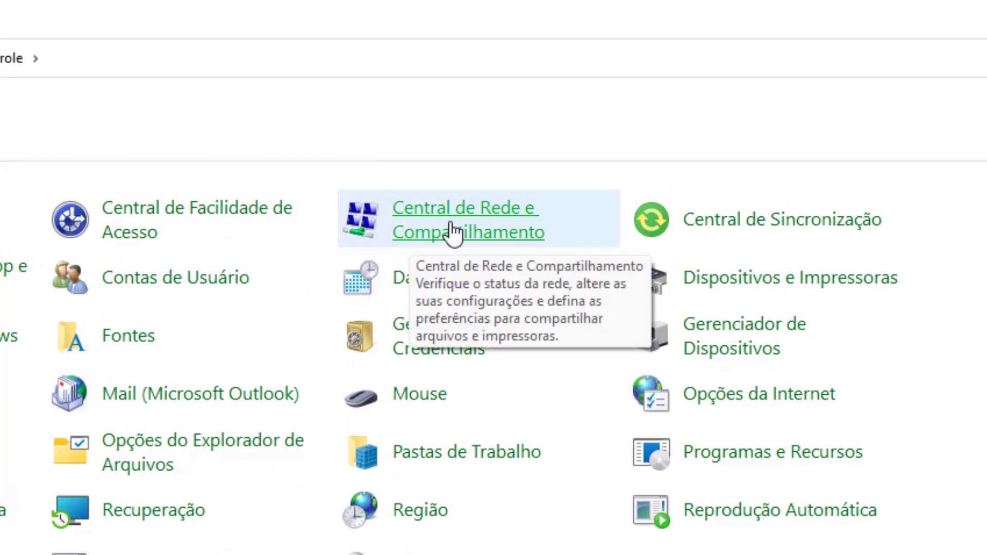
pyautogui.click(452, 231)
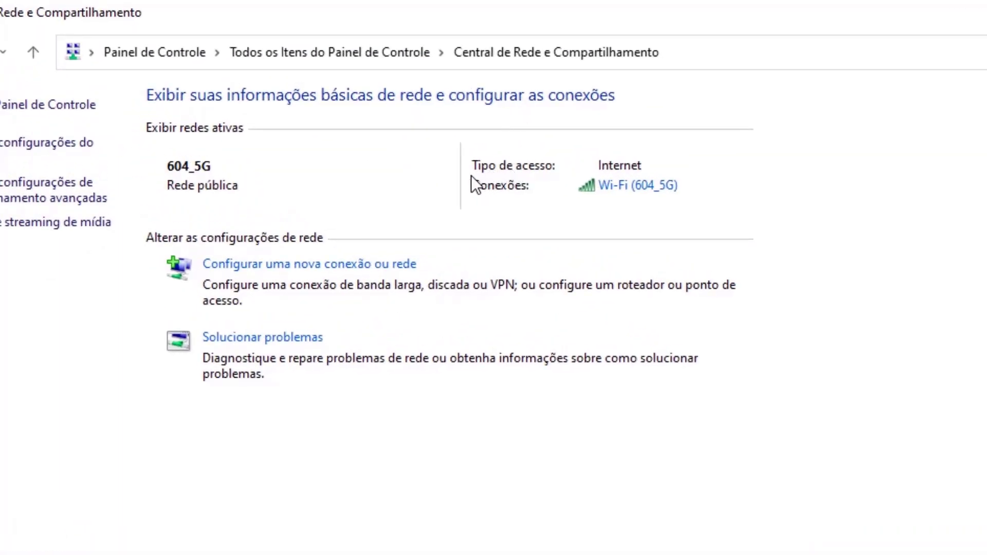
# Open the properties of Protocolo IP Versão 4 (TCP/IPv4) for the active Wi-Fi connection
pyautogui.click(617, 187)
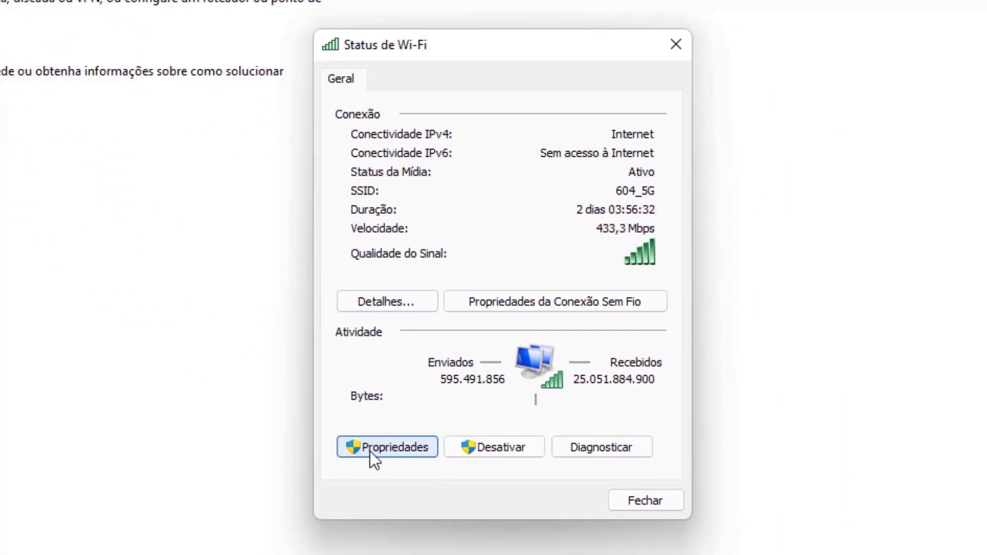
pyautogui.click(387, 448)
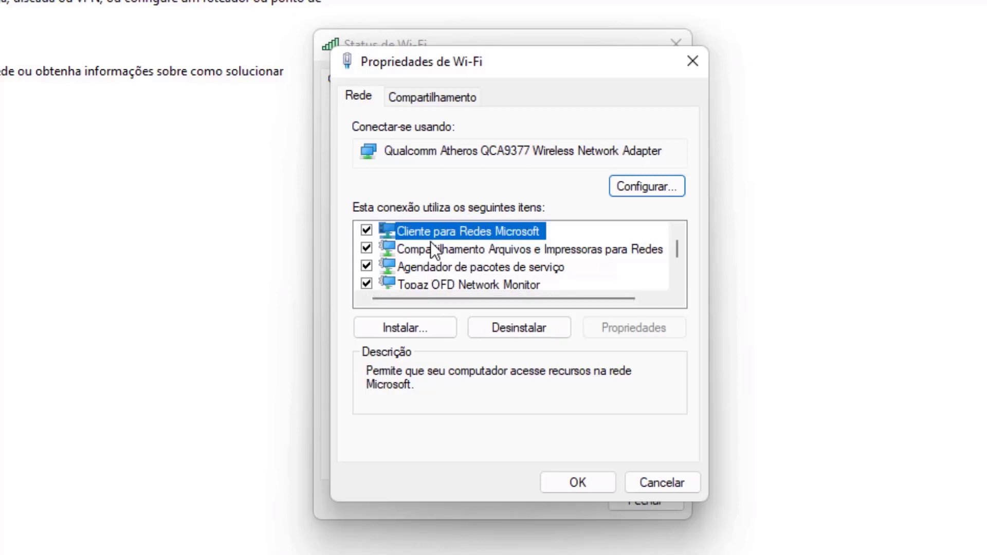
pyautogui.scroll(-1, 465, 236)
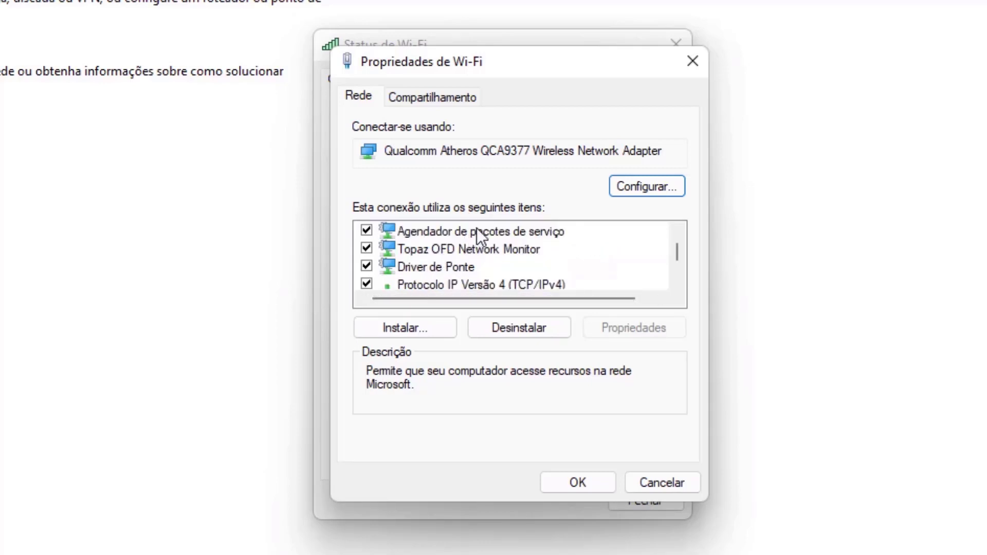
pyautogui.scroll(-1, 477, 227)
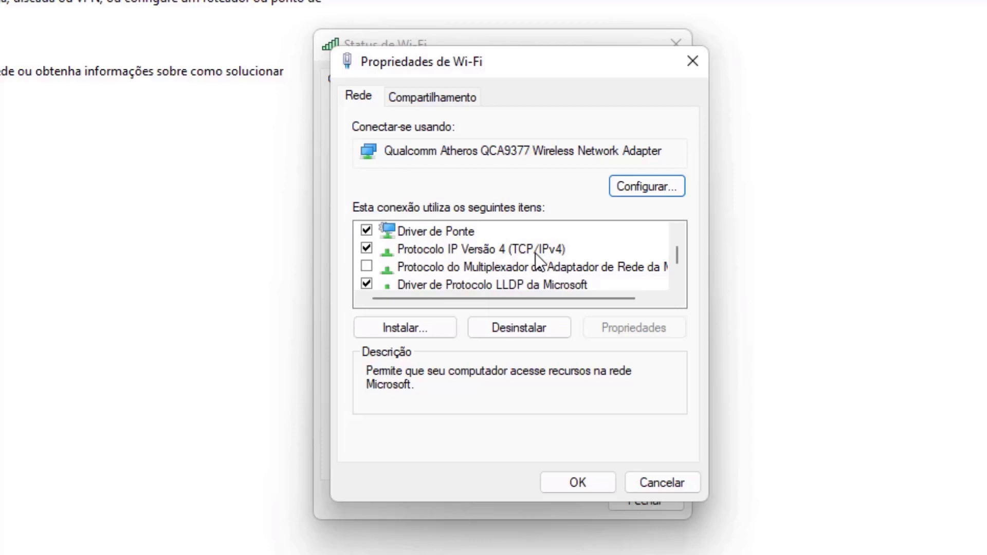
pyautogui.click(471, 250)
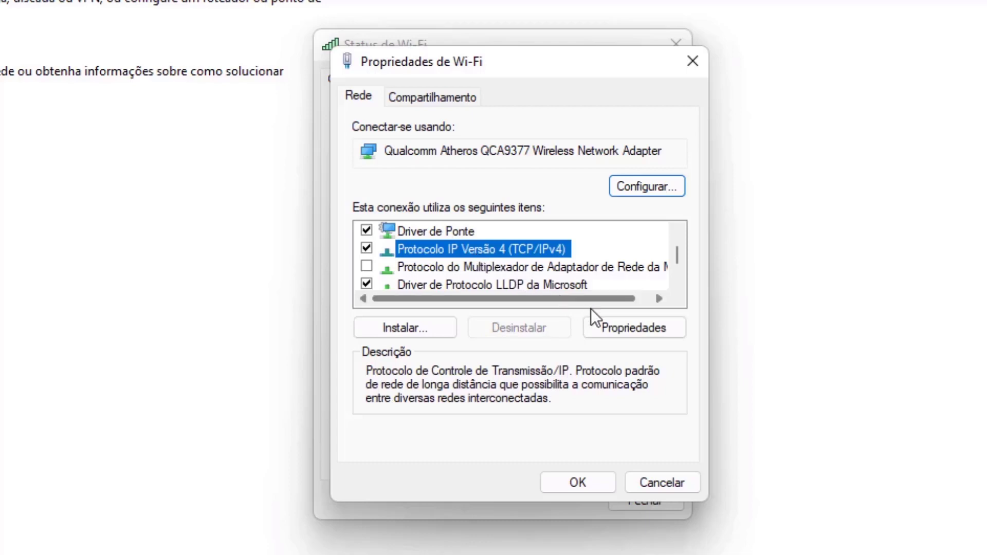
pyautogui.click(620, 334)
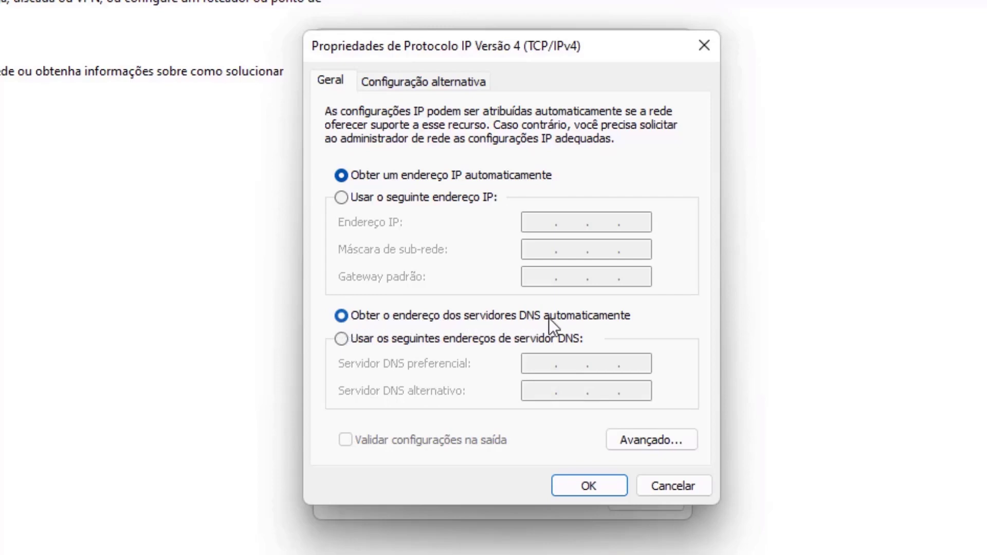
# Use manual DNS server addresses, with 8.8.8.8 as preferred and 8.8.4.4 as alternate, and apply the IPv4 settings
pyautogui.click(341, 340)
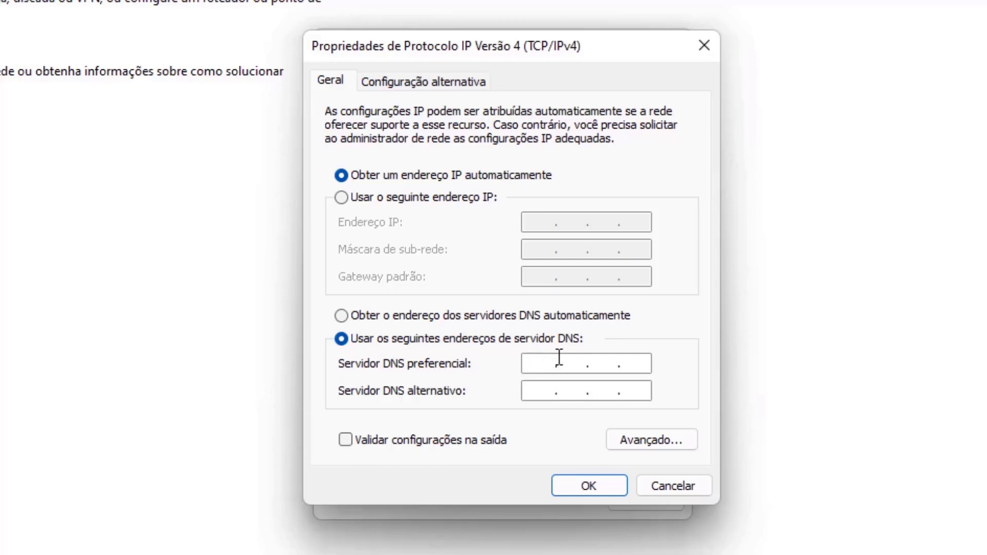
pyautogui.write('8.8.8.8')
pyautogui.click(541, 396)
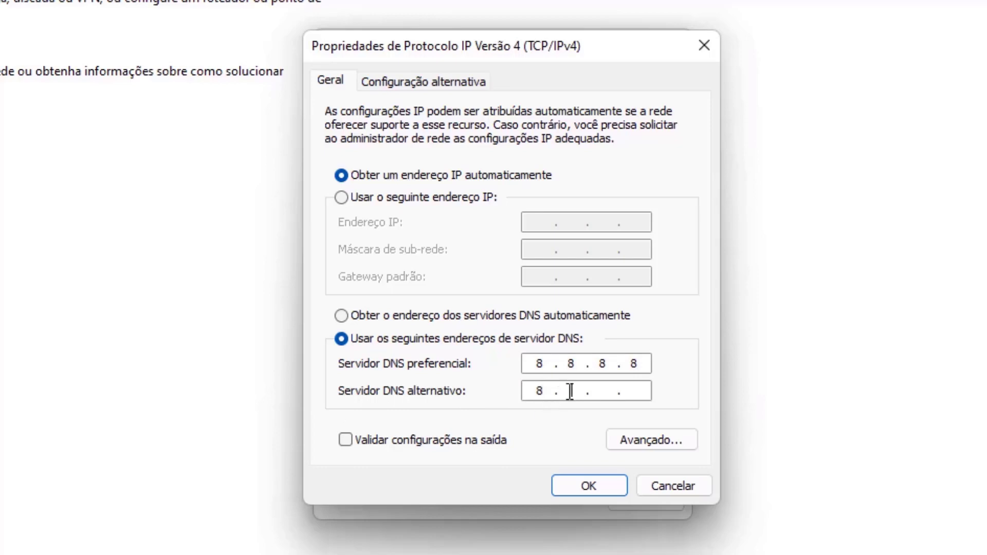
pyautogui.write('8.8.4.4')
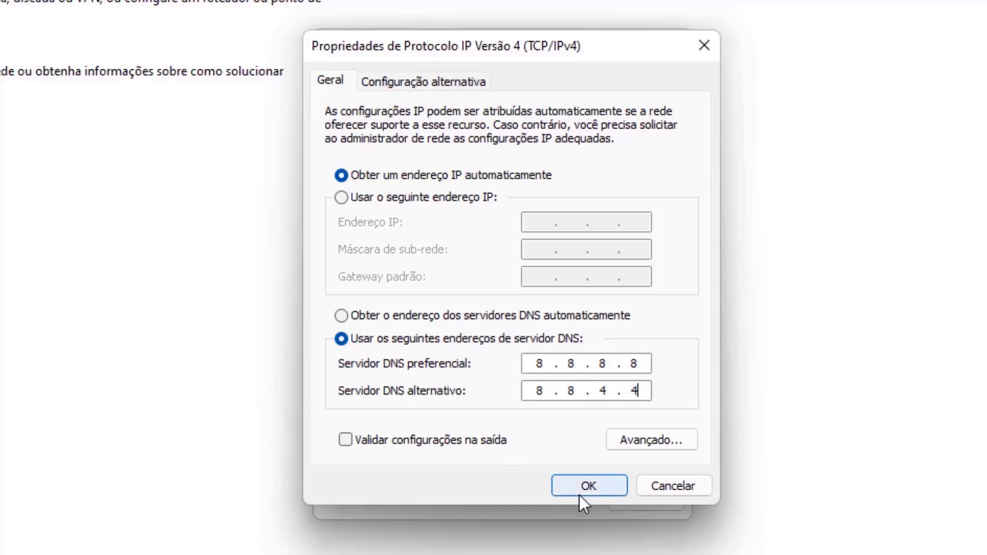
pyautogui.click(593, 487)
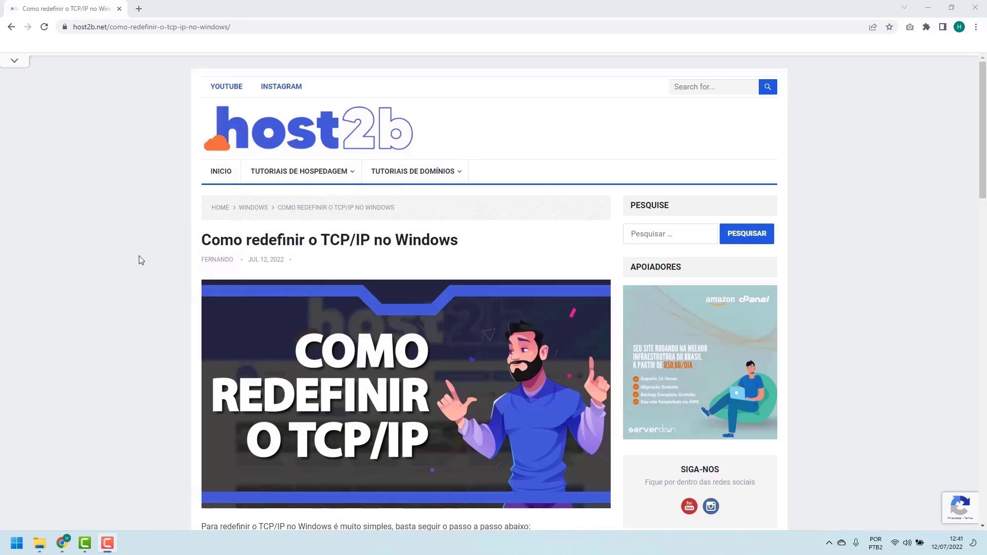
# Consult the article's TCP/IP reset instructions, search Windows for "cmd" and run Prompt de Comando as administrator
pyautogui.scroll(-5, 142, 255)
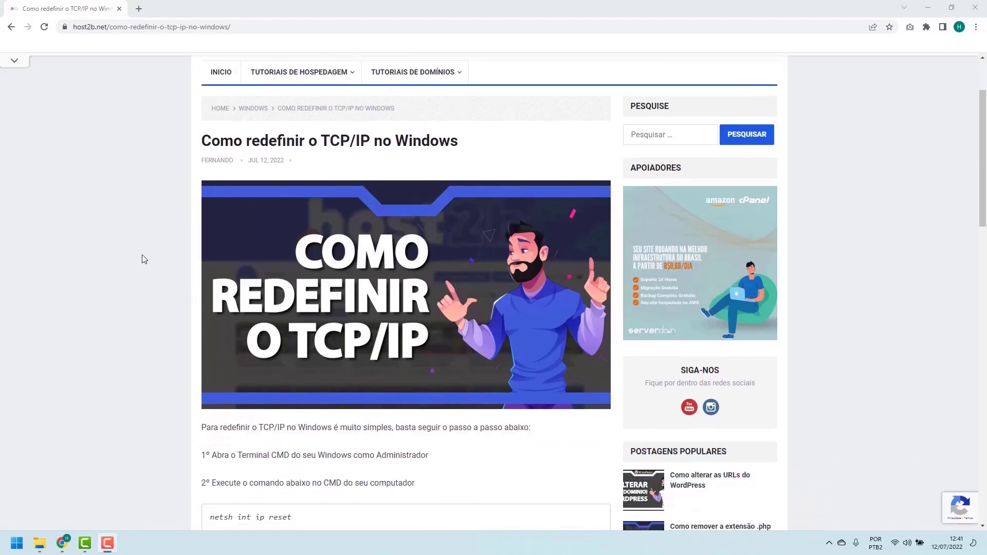
pyautogui.scroll(-1, 144, 259)
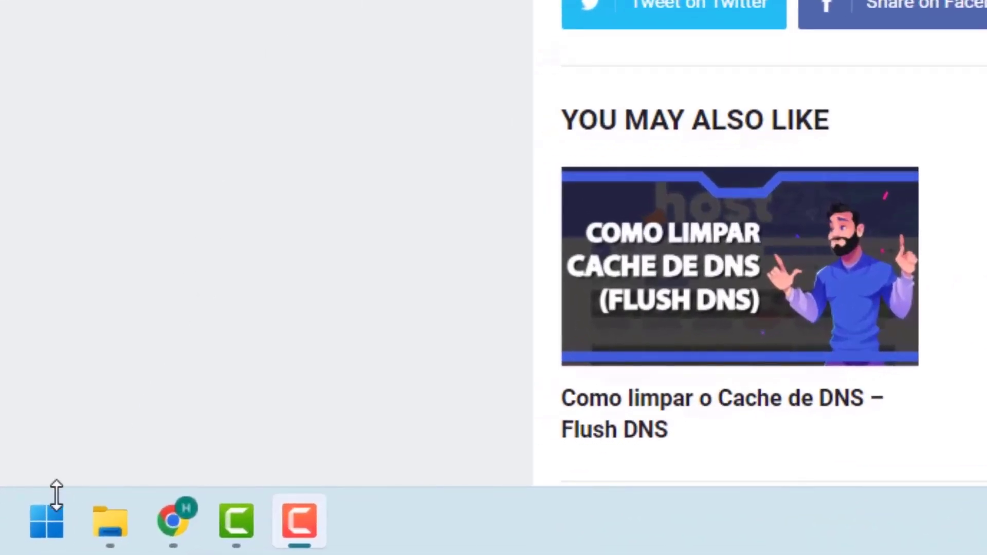
pyautogui.click(43, 521)
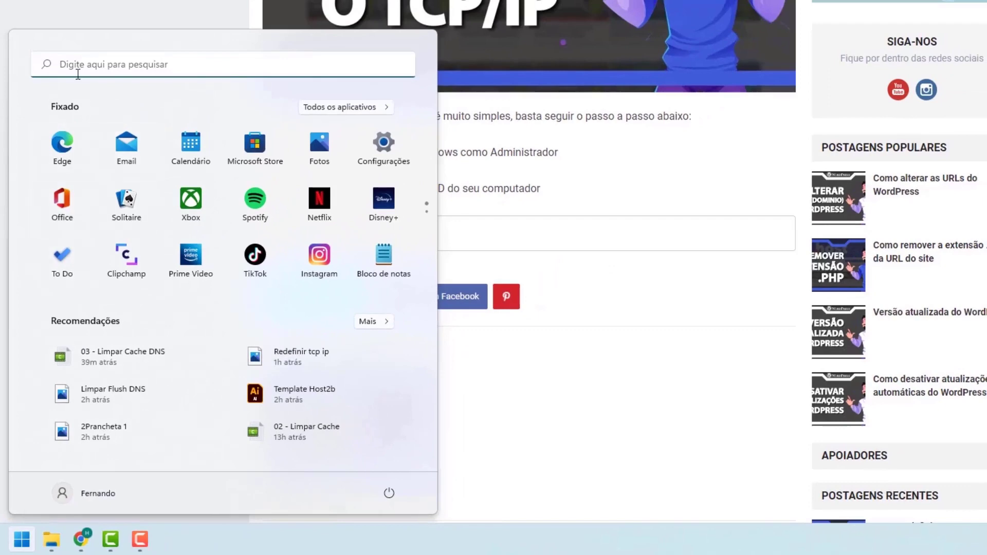
pyautogui.write('cmd')
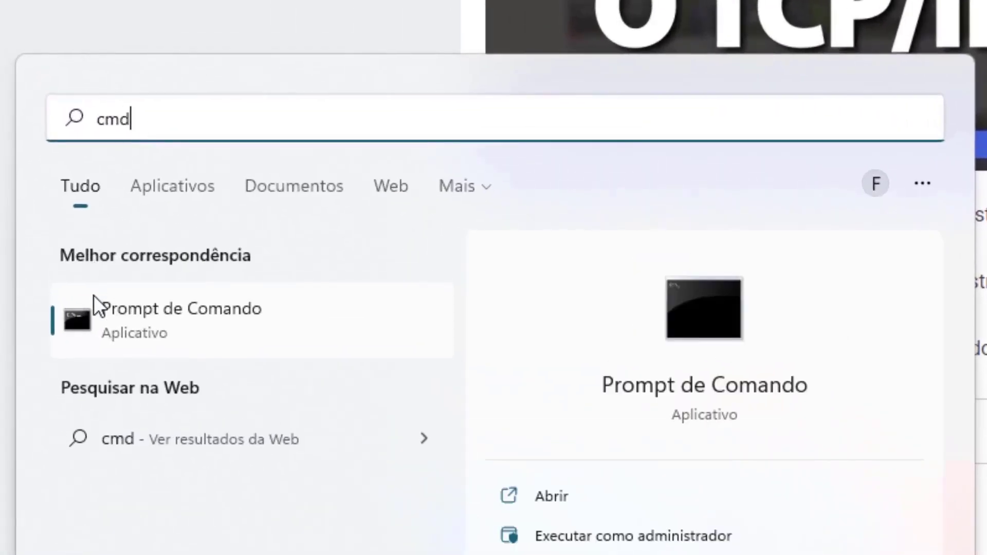
pyautogui.rightClick(147, 313)
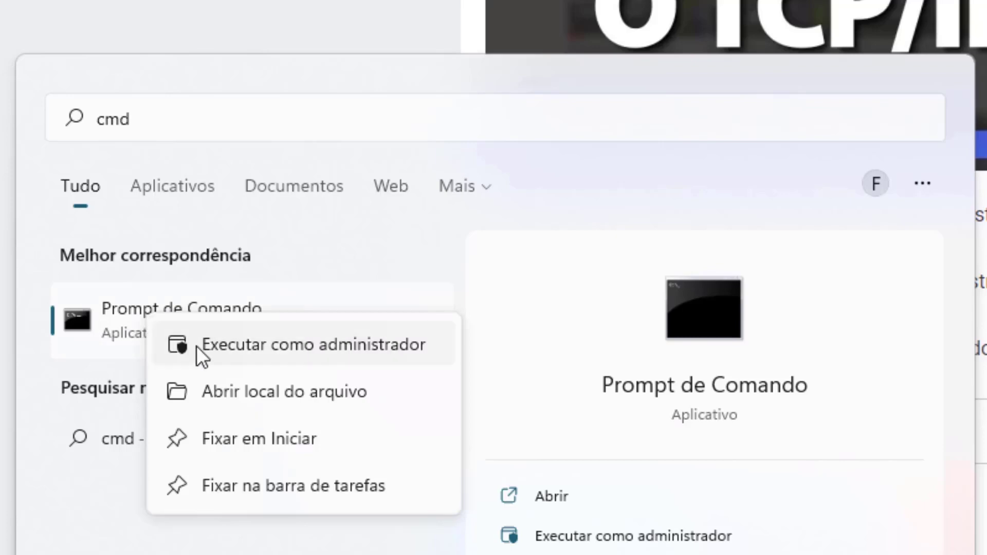
pyautogui.click(281, 345)
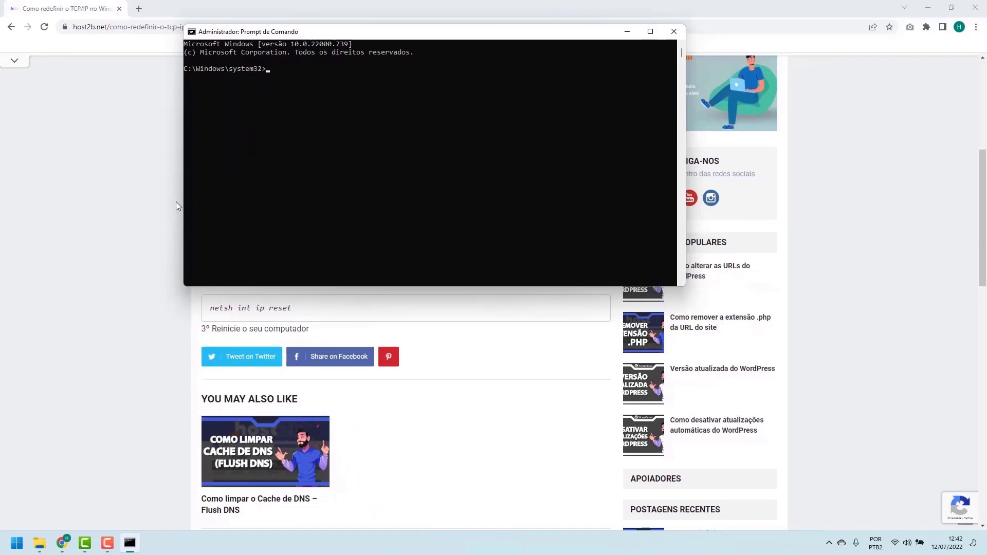
# Check the reset command in the article and run "netsh int ip reset" in the administrator command prompt
pyautogui.click(152, 225)
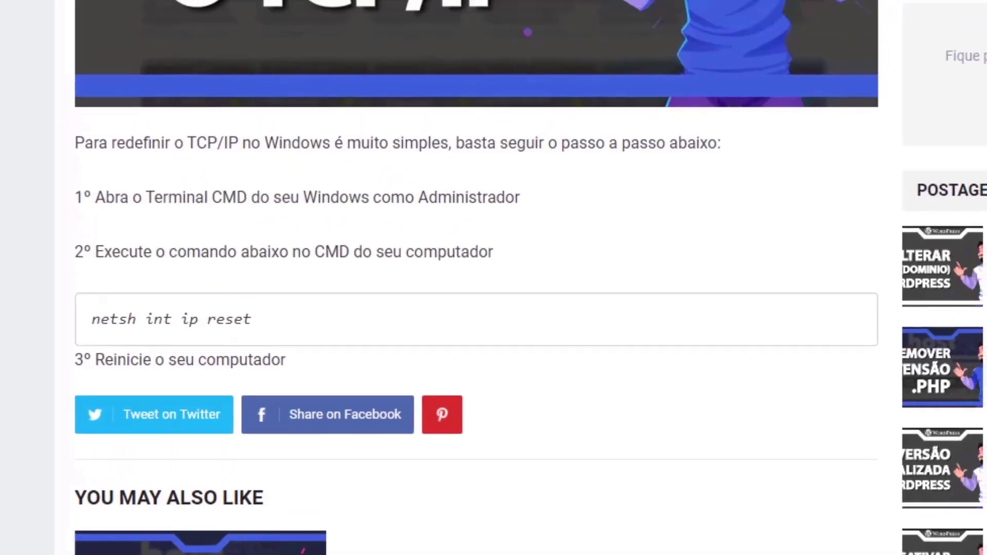
pyautogui.hotkey('alt', 'Tab')
pyautogui.click(443, 379)
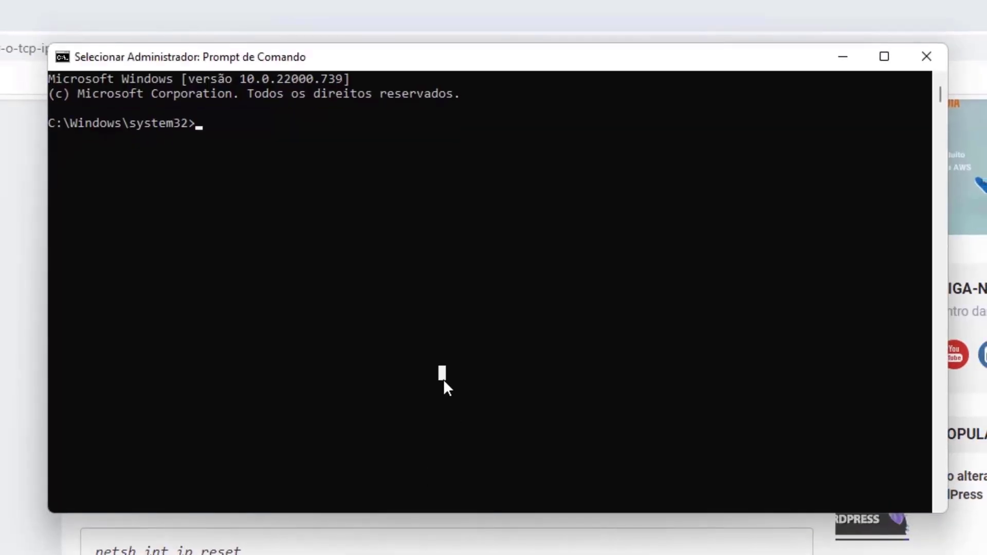
pyautogui.write('nets')
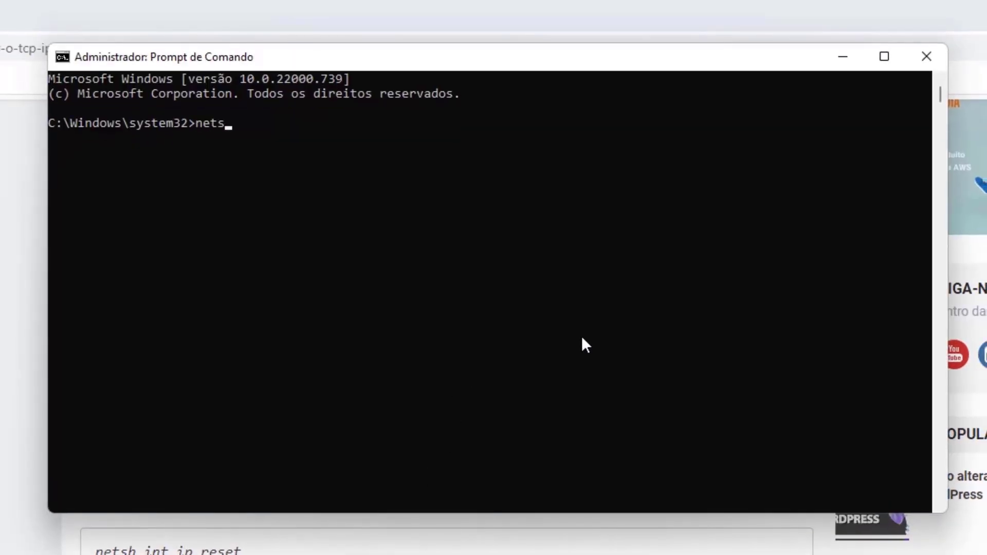
pyautogui.write('h int ip reset')
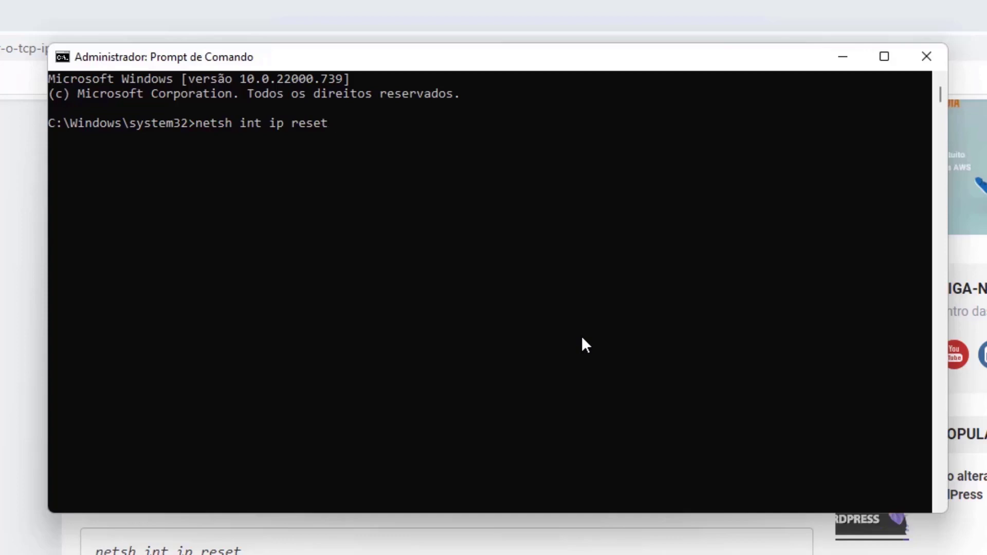
pyautogui.press('Return')
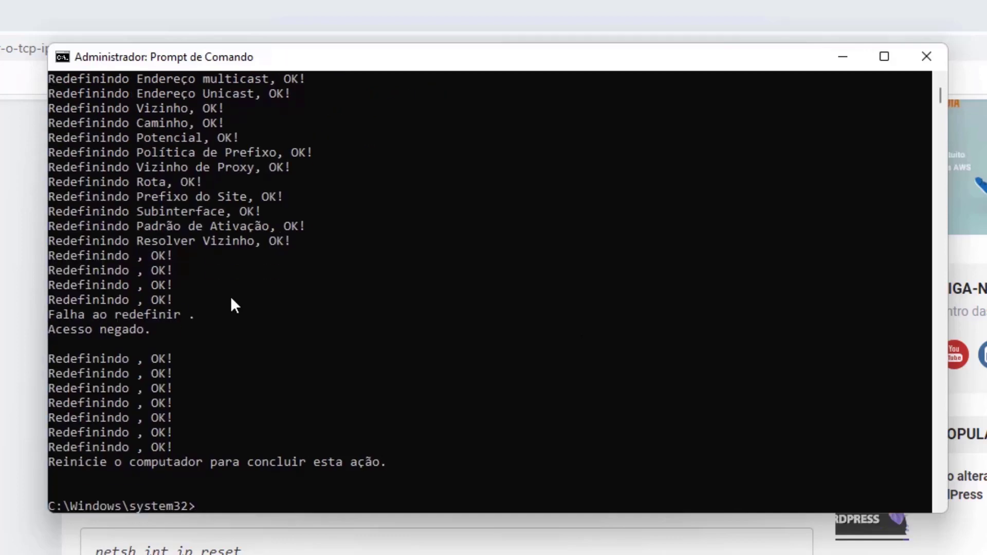